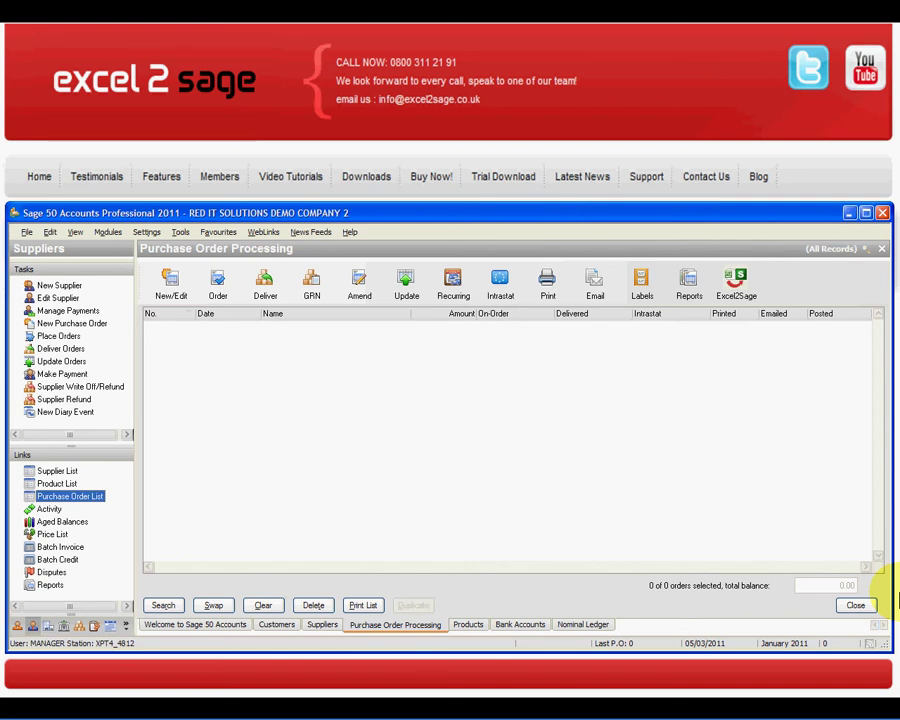
Switch to the Excel2SageImport.xls workbook in Excel and widen the Find Account column on the PurchaseOrders sheet
key(alt+Tab)
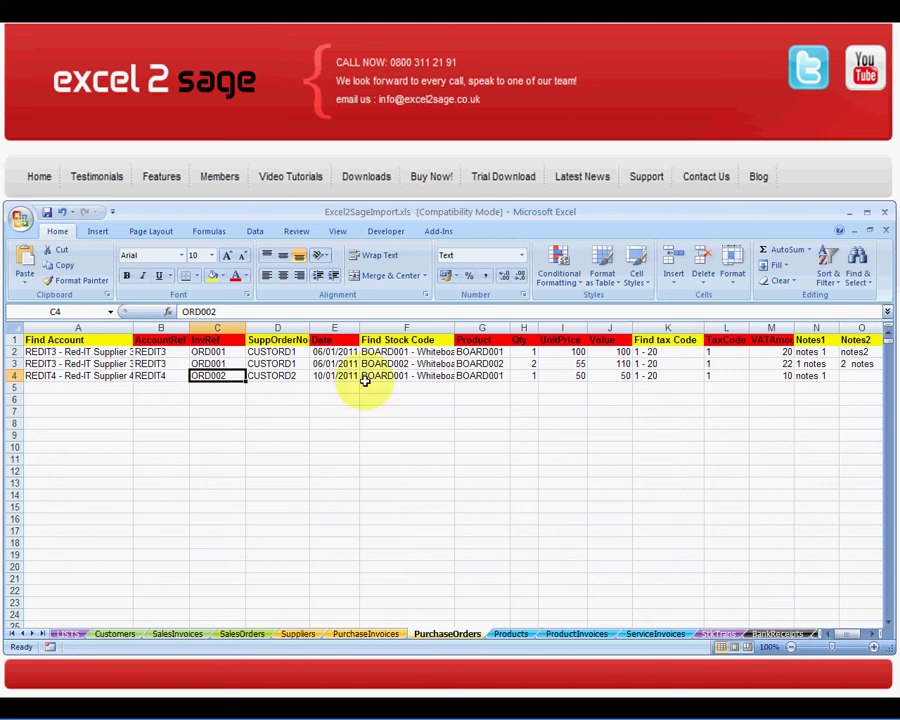
drag(134, 328, 151, 328)
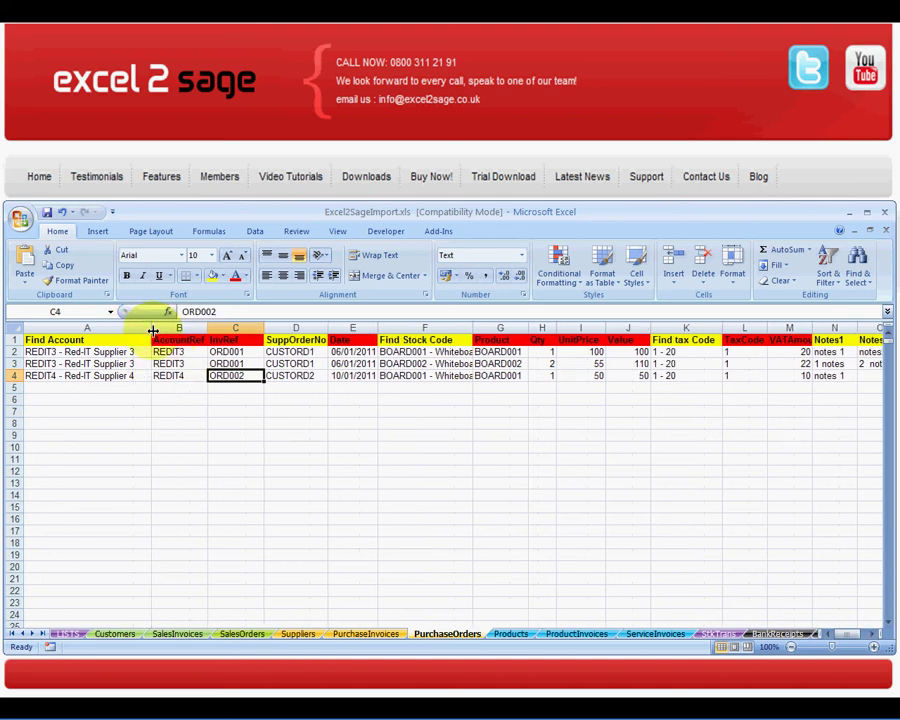
Examine the AccountRef and InvRef entries of the three purchase order lines to see which rows share an order
click(176, 352)
click(180, 365)
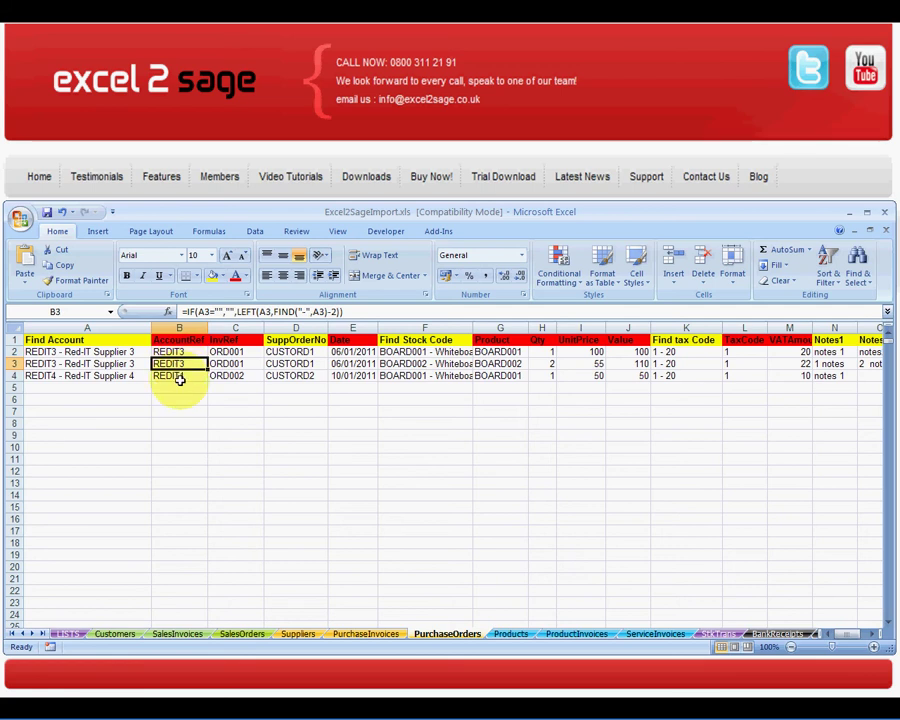
click(177, 376)
drag(237, 352, 241, 362)
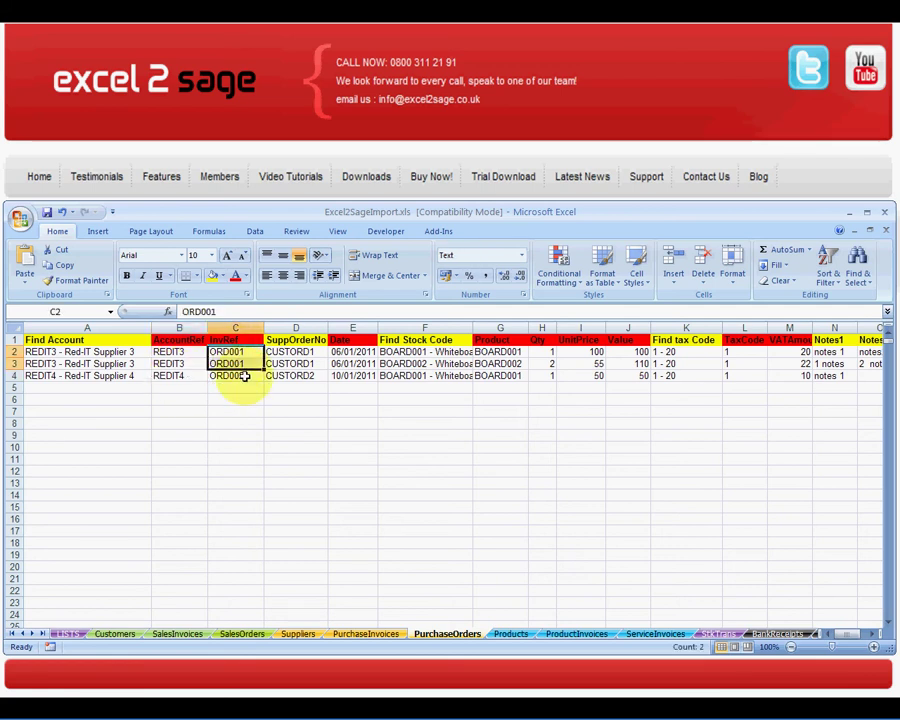
click(243, 376)
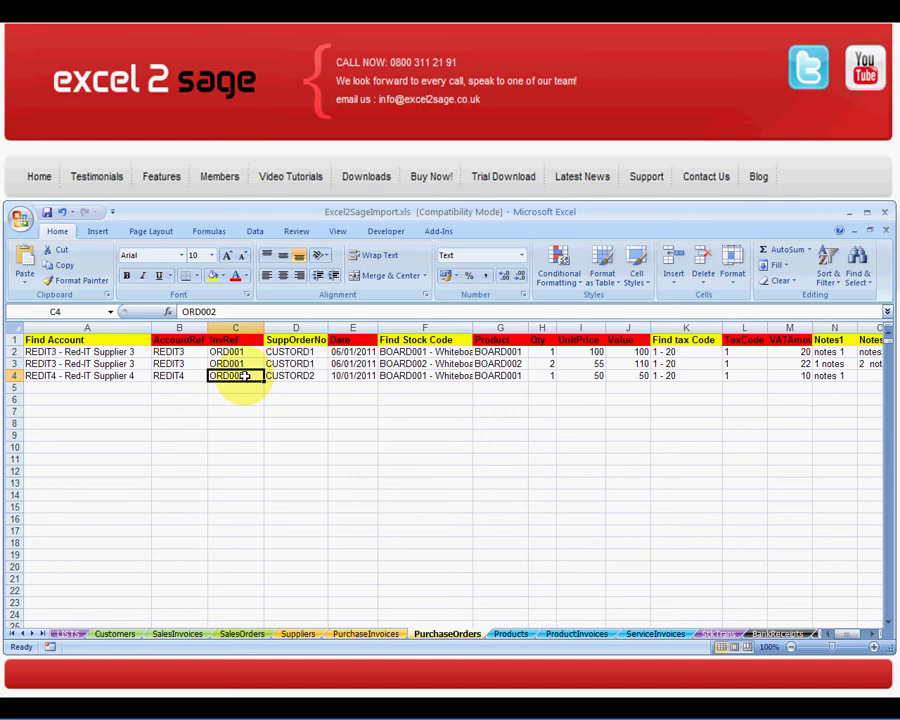
Inspect the selection lists for the supplier account in A2, the stock code in F2 and the tax code in K3
click(147, 352)
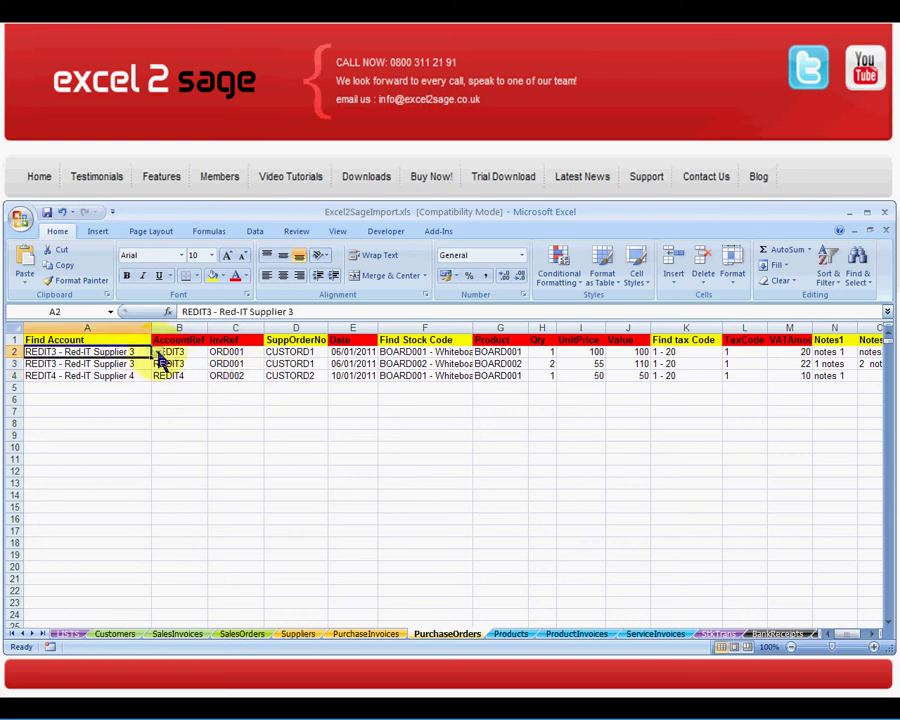
click(159, 356)
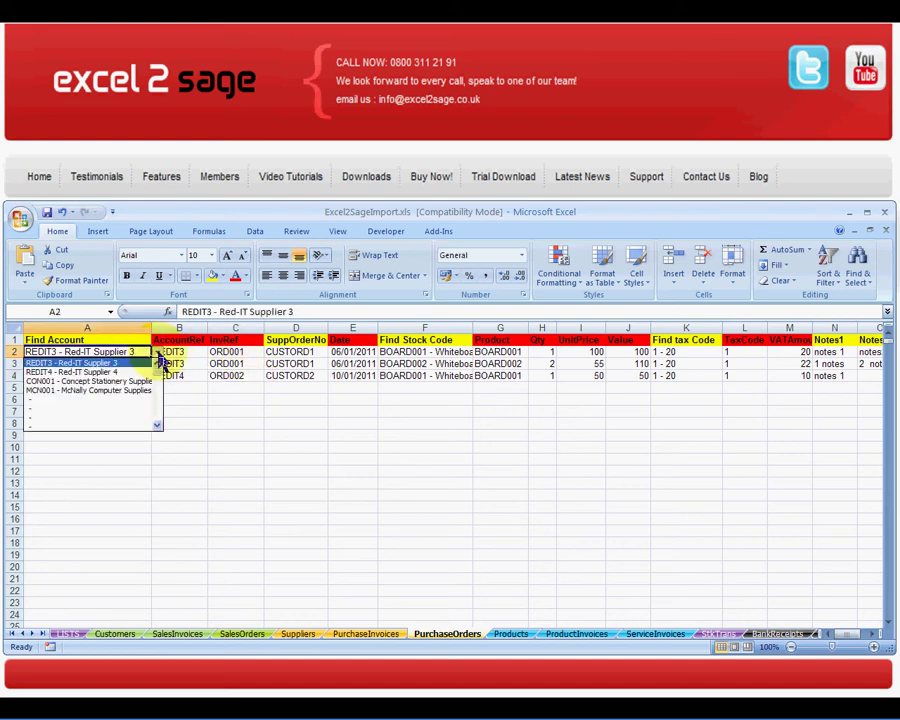
click(158, 353)
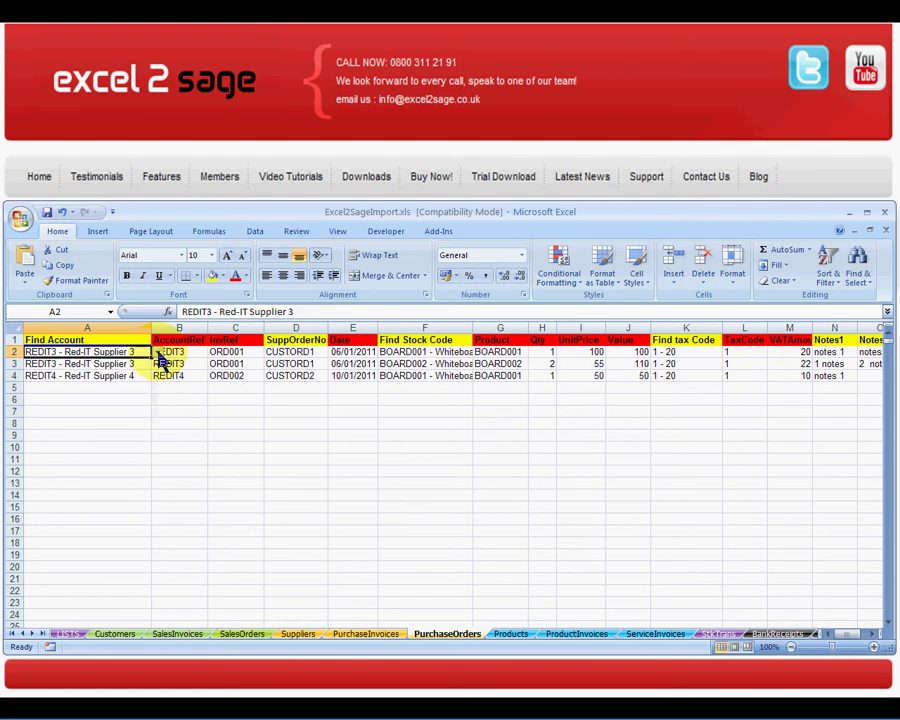
click(464, 354)
click(479, 354)
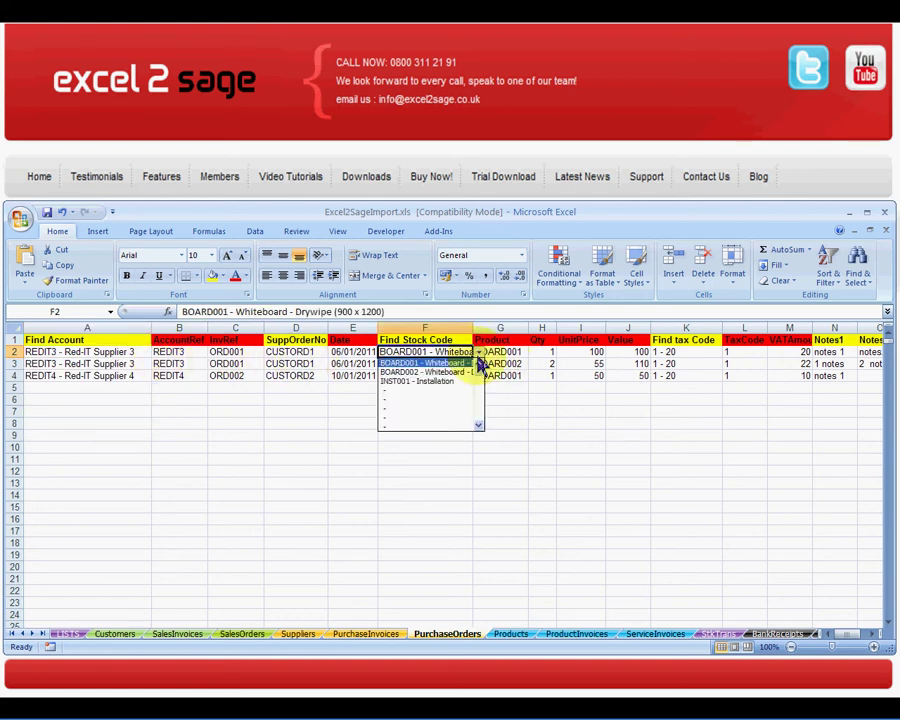
click(478, 362)
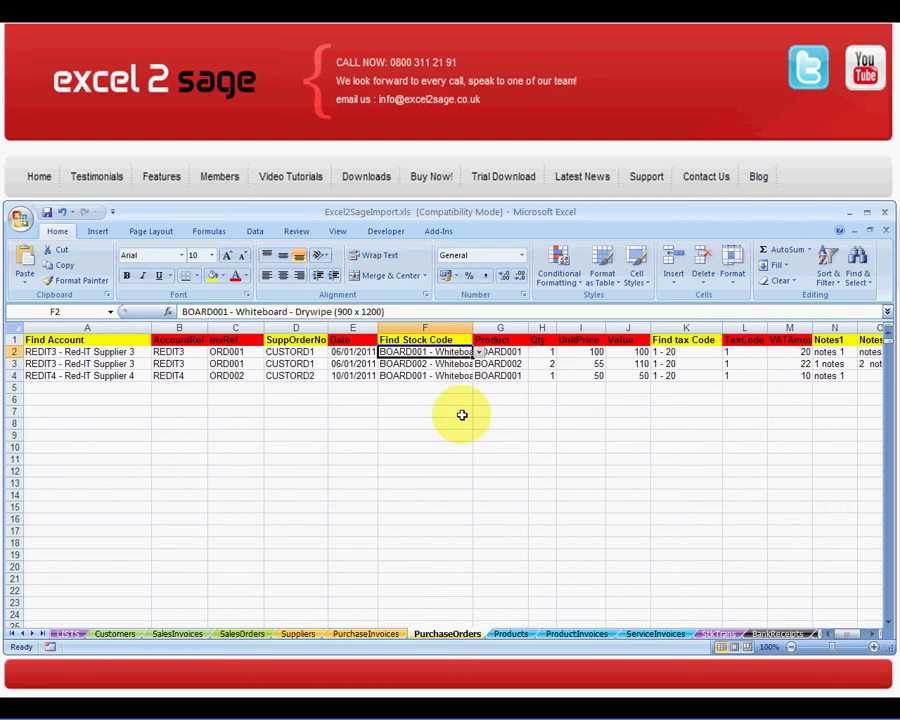
click(683, 363)
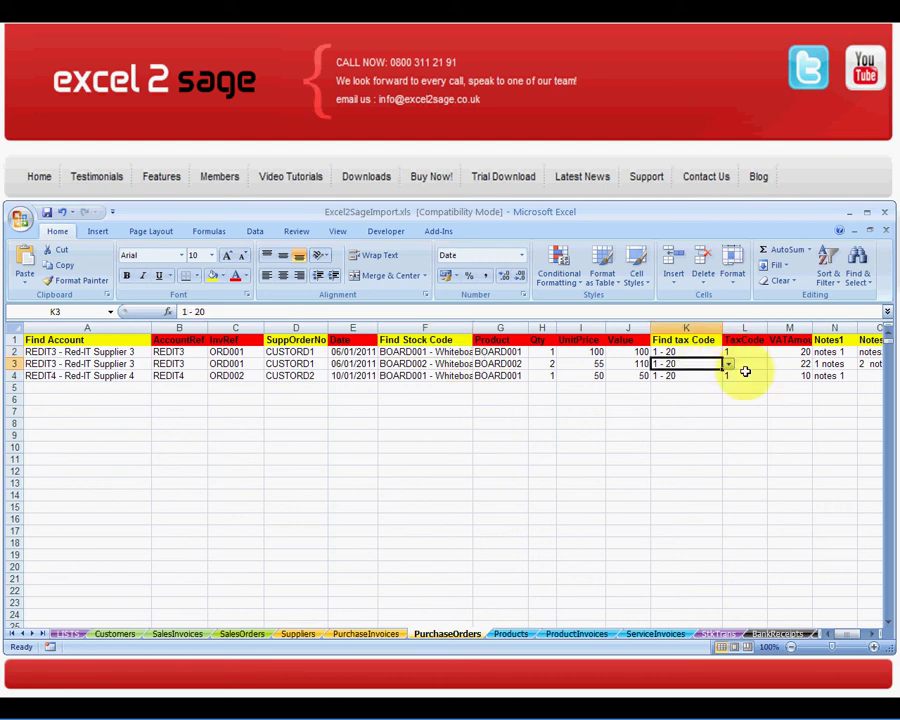
click(730, 365)
click(731, 365)
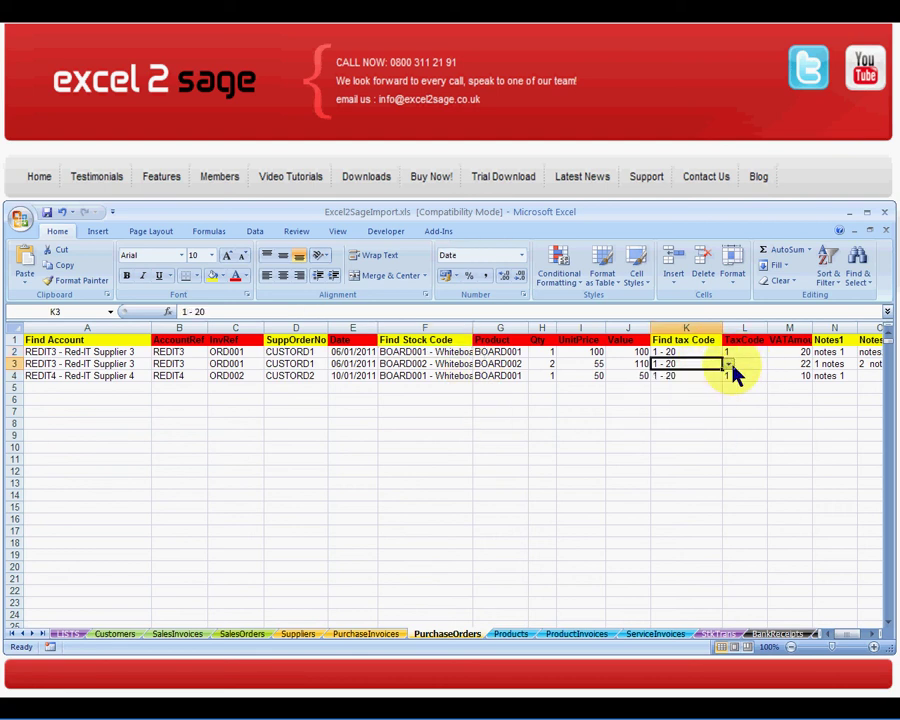
Switch to Sage 50 Accounts, launch the Excel2Sage connector and connect it to Sage
key(alt+Tab)
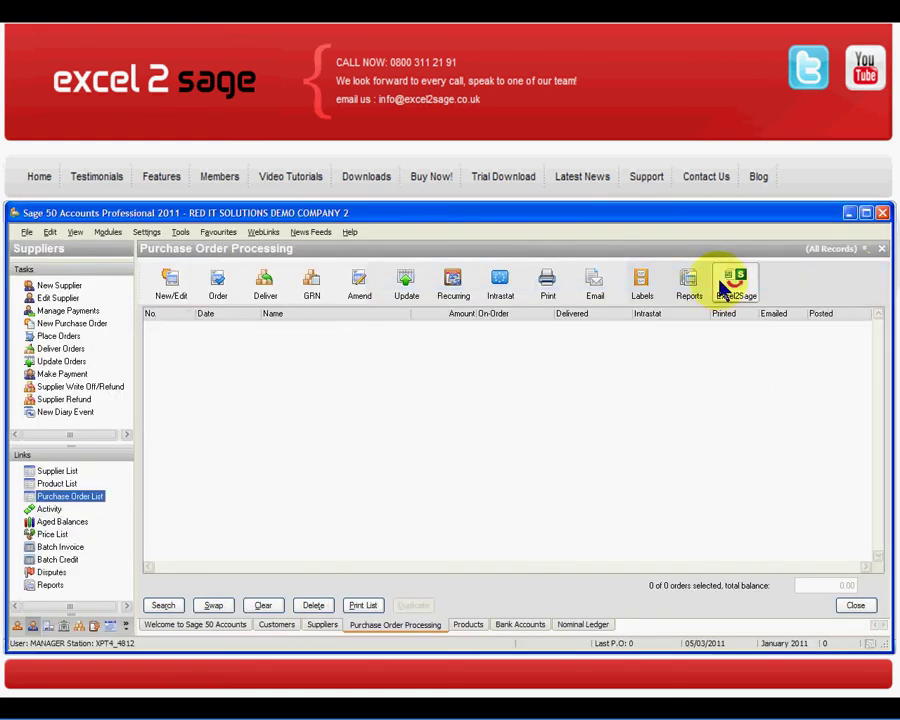
click(729, 286)
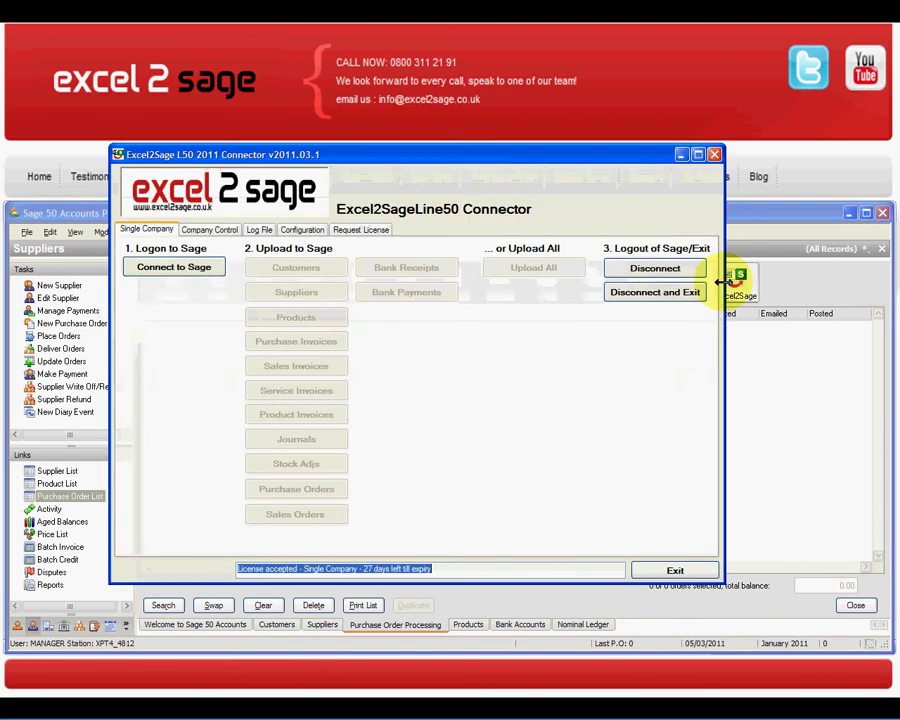
drag(514, 158, 582, 271)
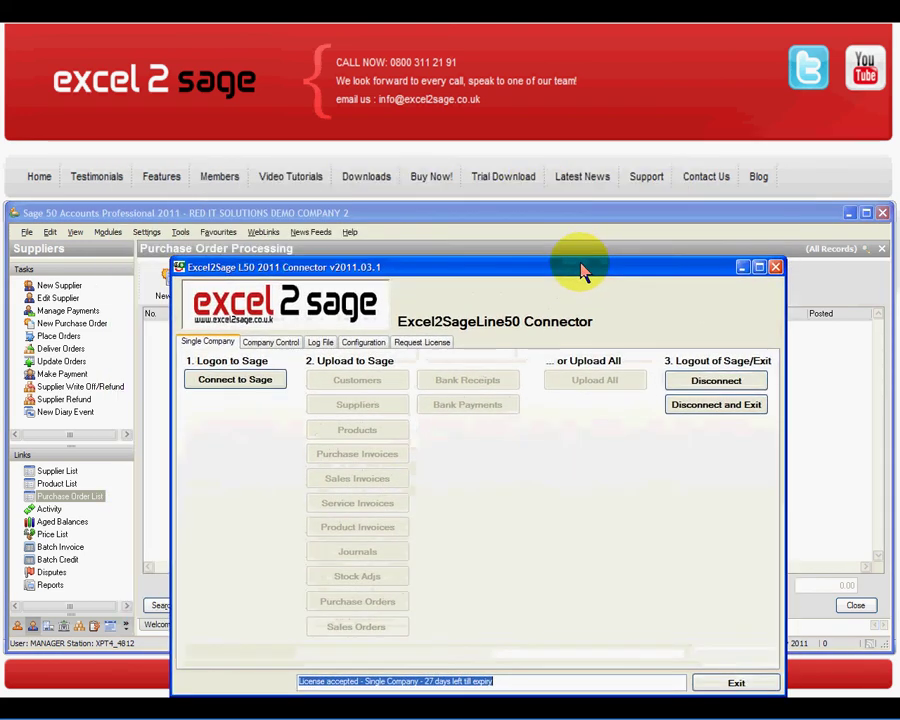
click(256, 383)
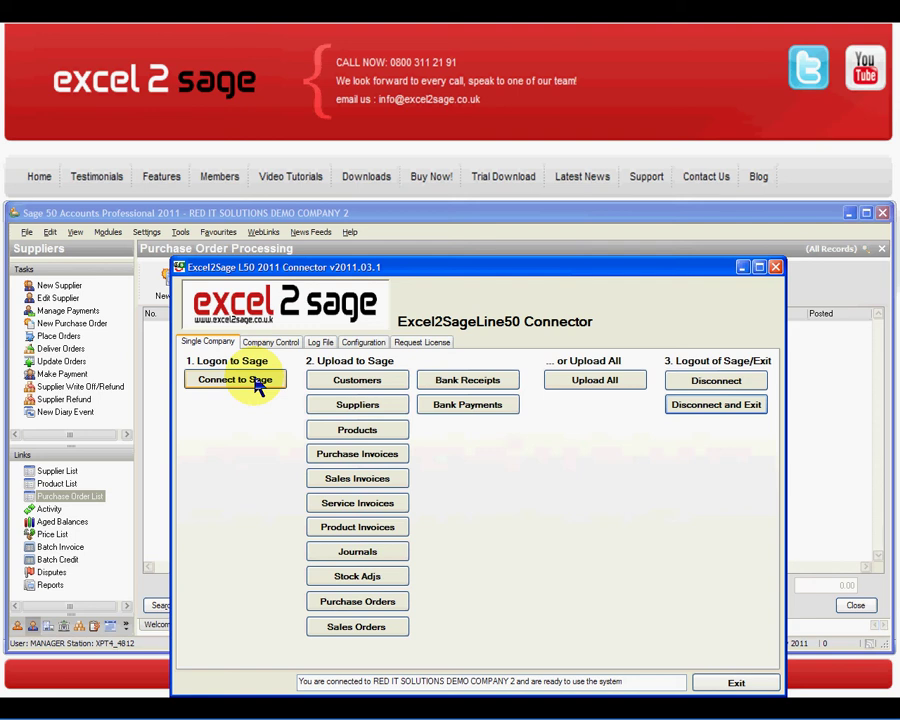
Upload the purchase orders to Sage, and disconnect and exit the connector once loading finishes
click(370, 604)
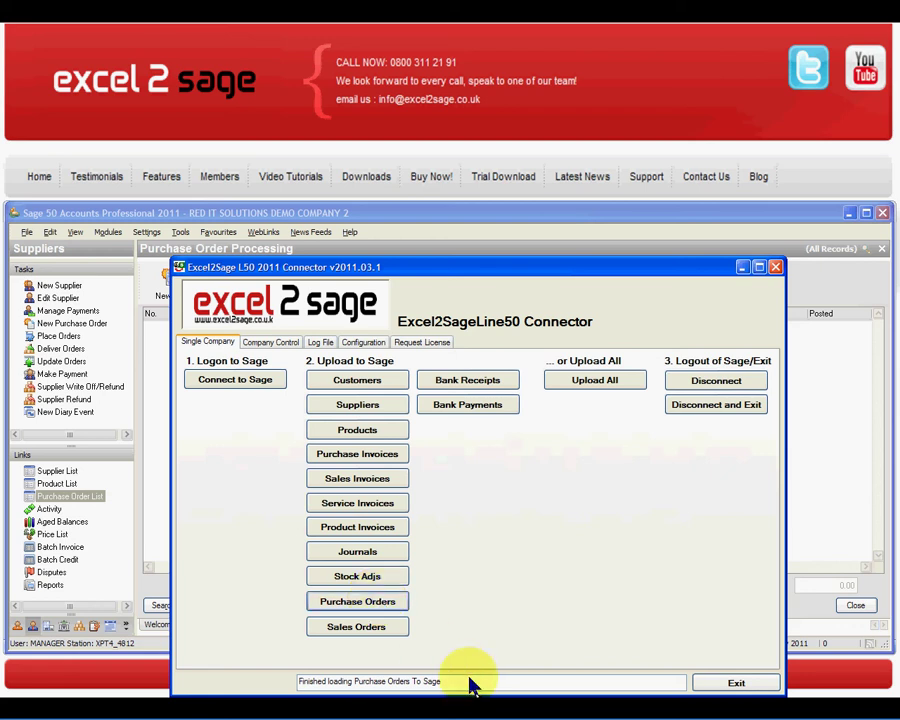
drag(458, 677, 280, 676)
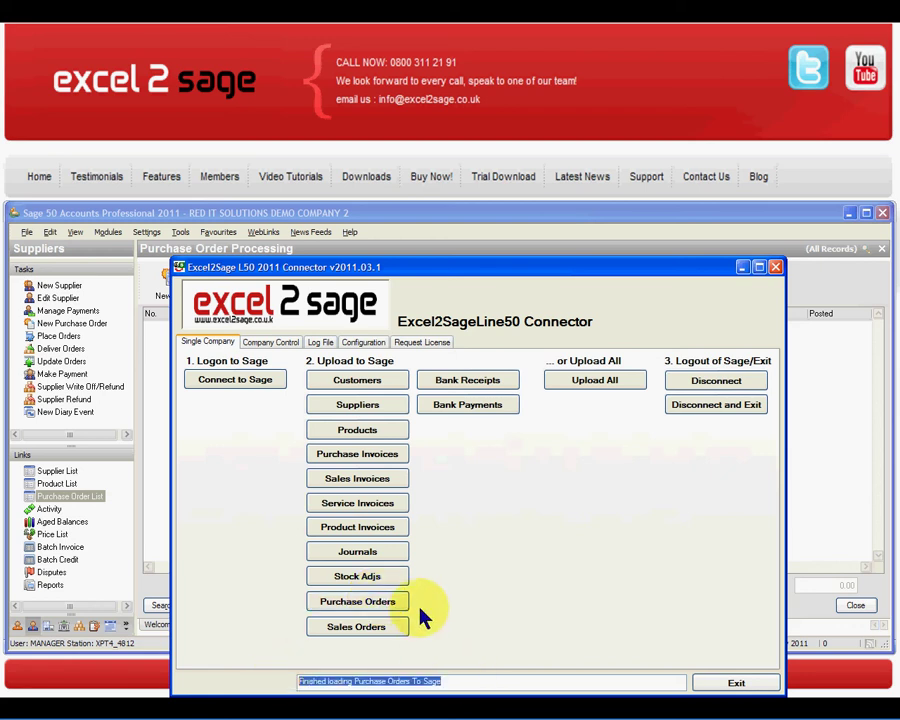
click(688, 420)
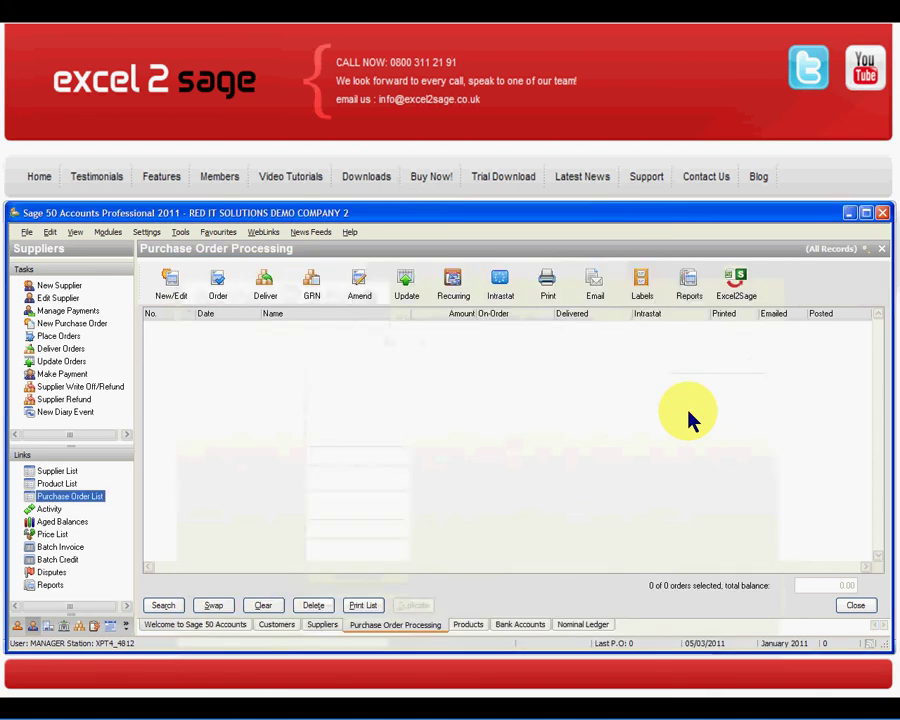
Open the imported purchase order for Red-IT Supplier 3, check its BOARD001 and BOARD002 item descriptions, and close it
click(173, 314)
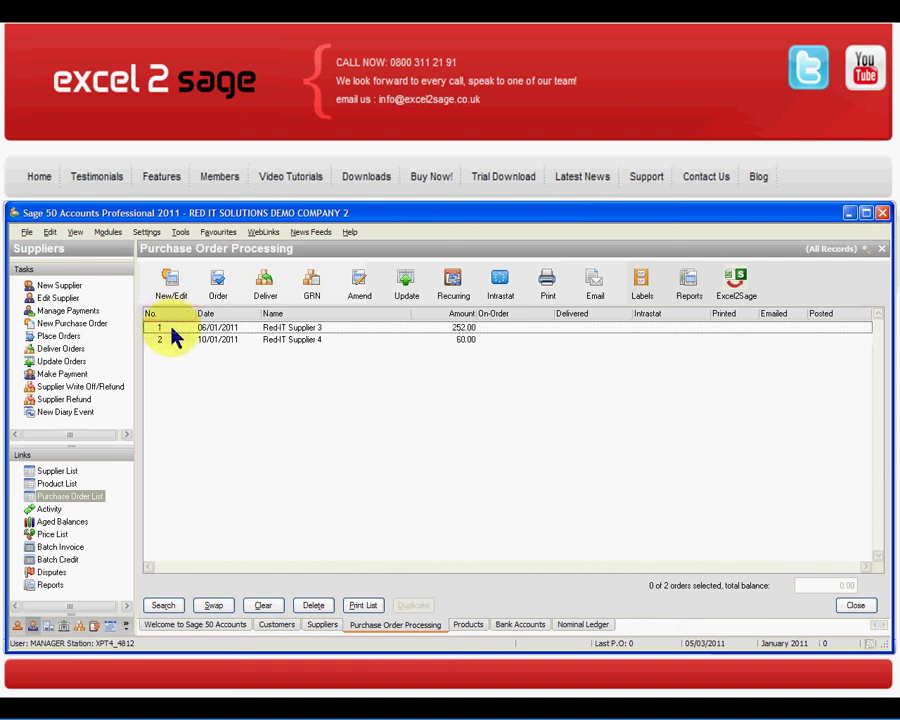
click(173, 329)
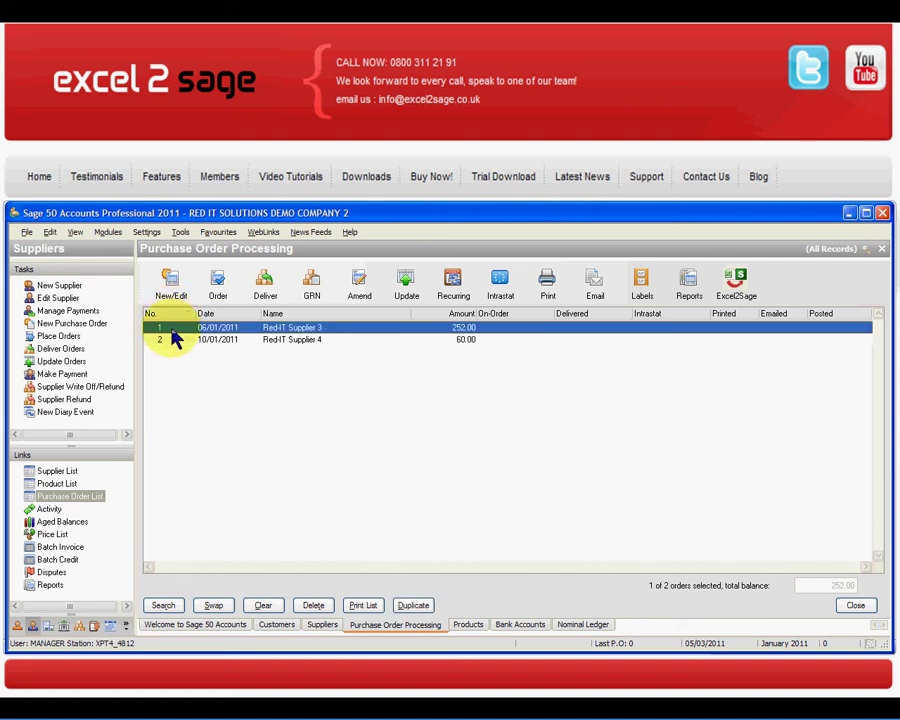
double_click(171, 330)
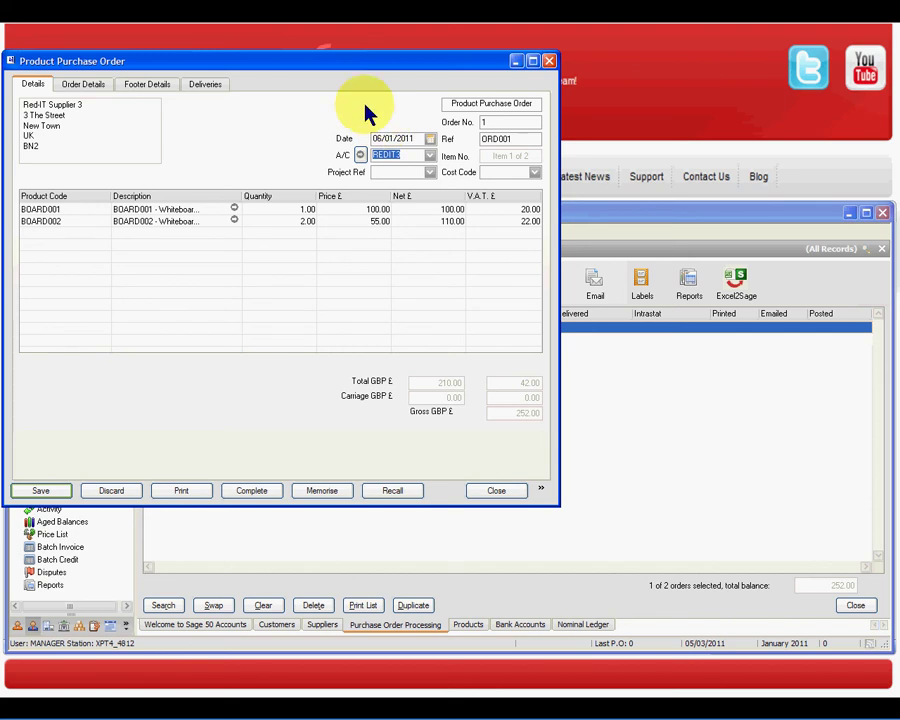
drag(329, 68, 577, 242)
click(427, 380)
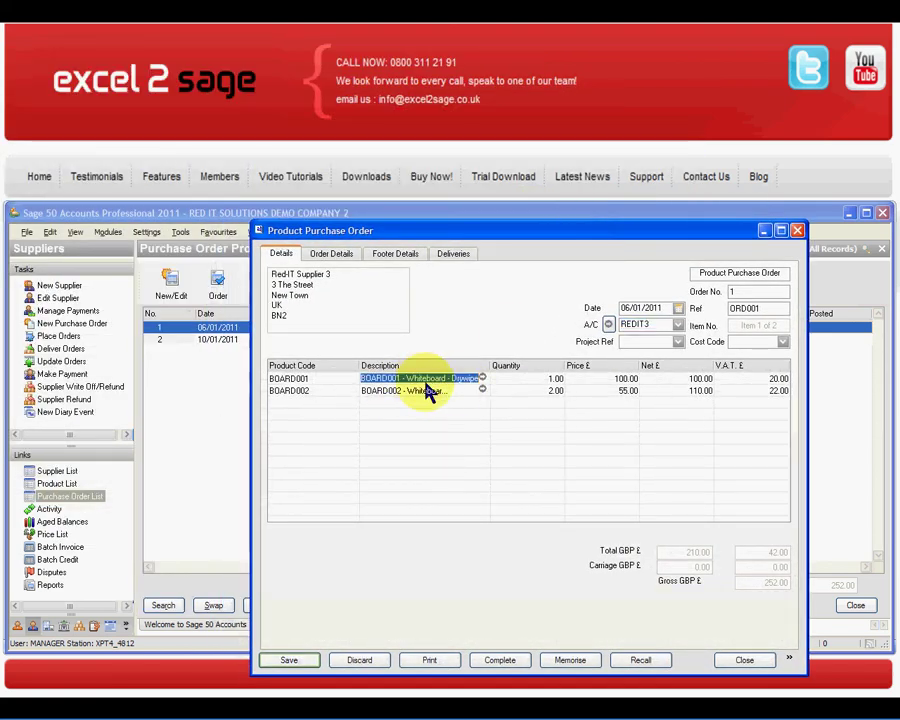
click(426, 391)
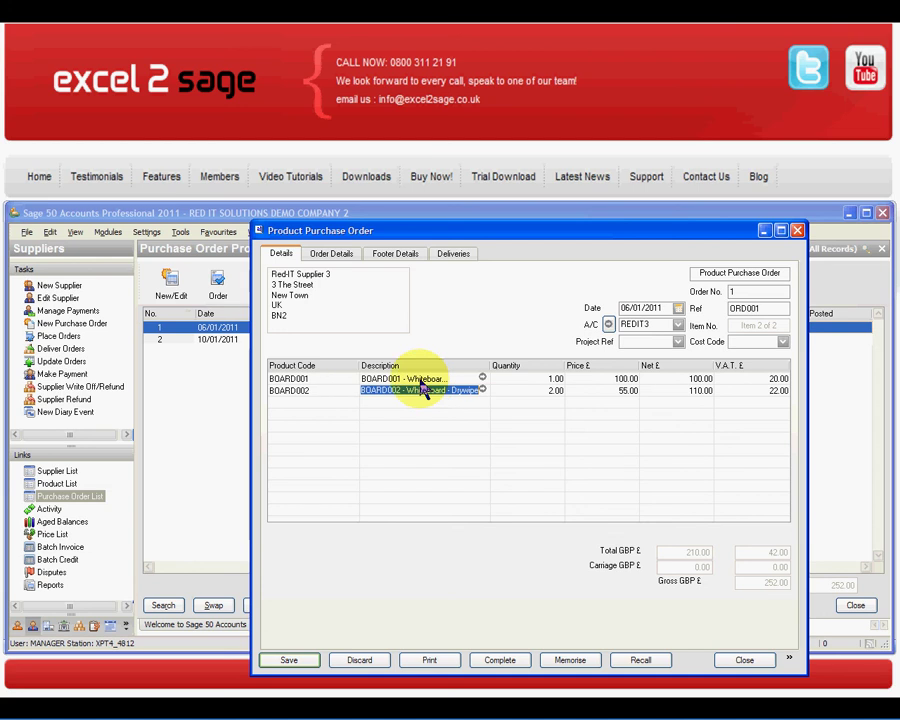
click(420, 380)
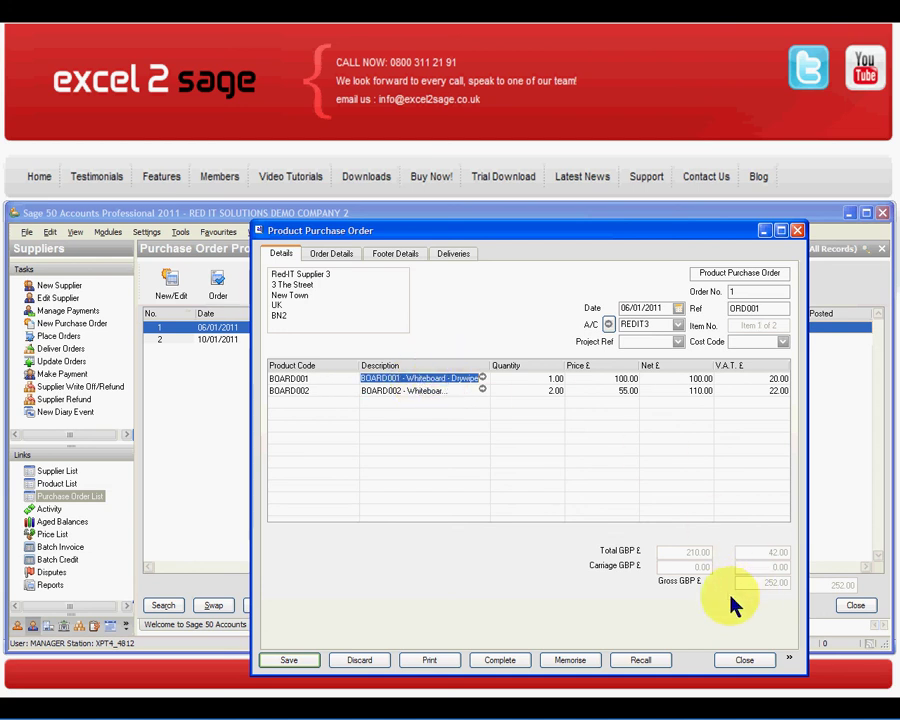
click(742, 660)
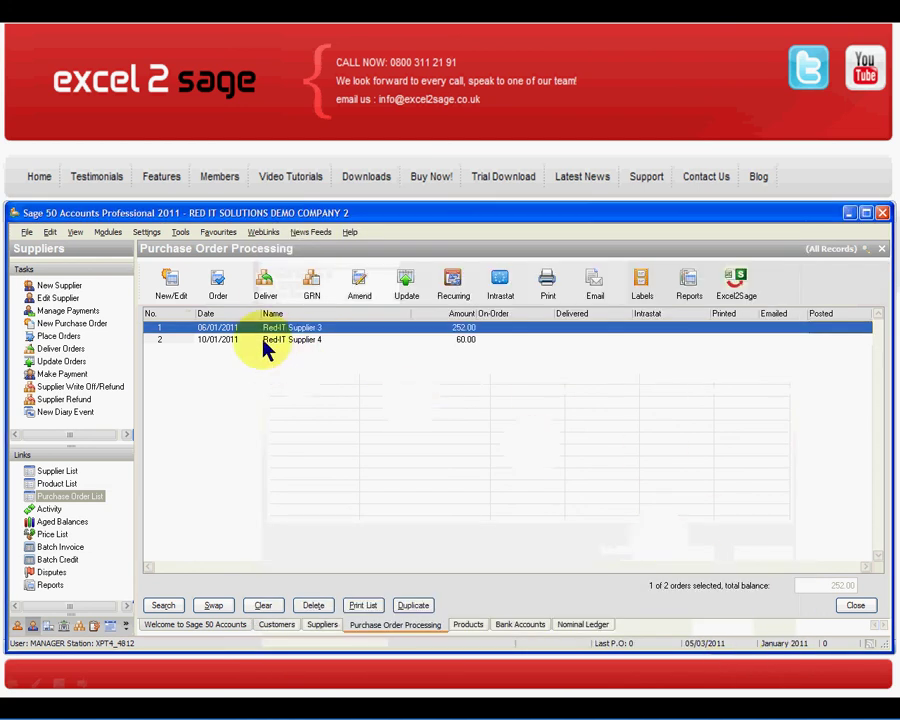
Select only the imported purchase order for Red-IT Supplier 4, open it to review its item line, and close it
double_click(264, 340)
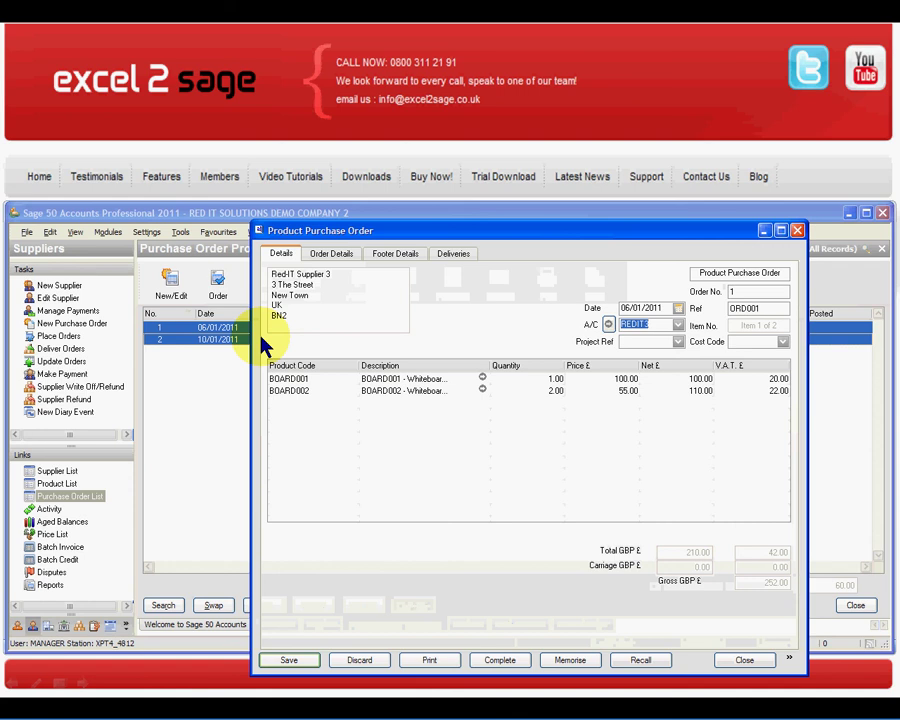
click(744, 659)
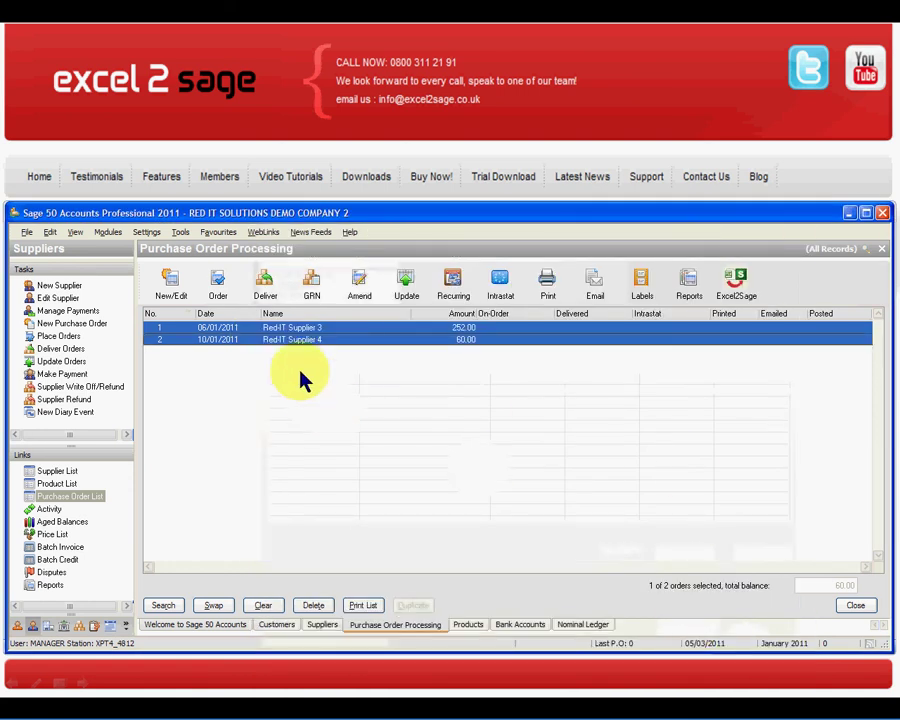
click(284, 340)
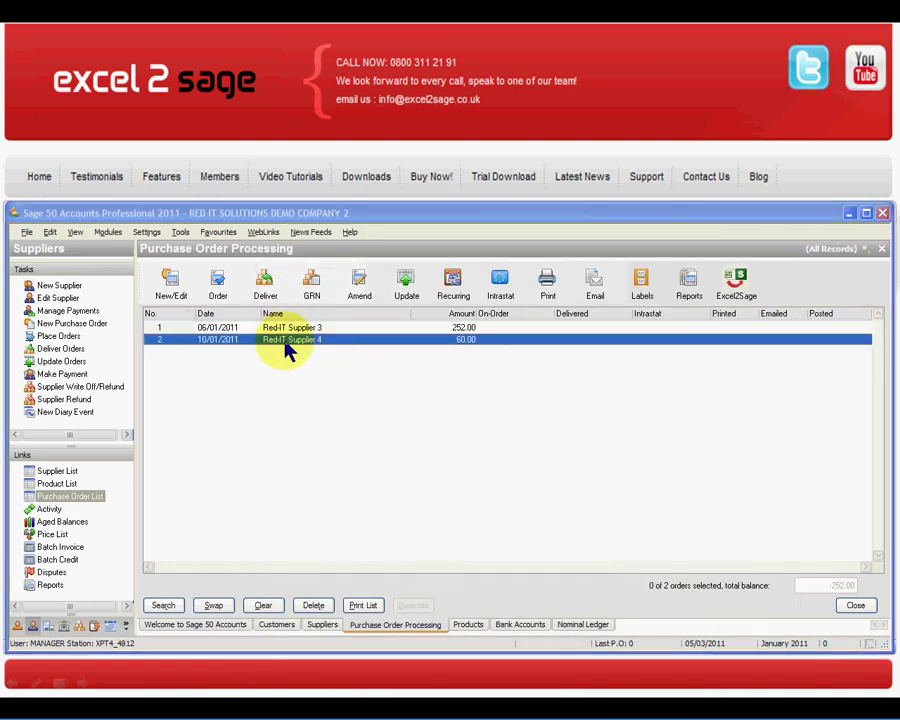
double_click(286, 342)
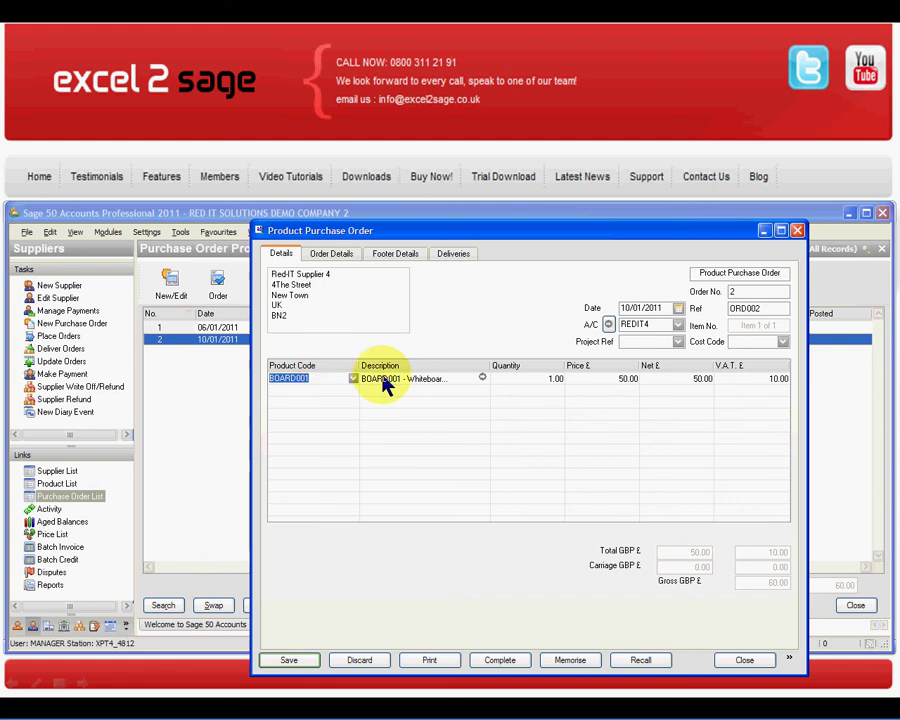
click(742, 661)
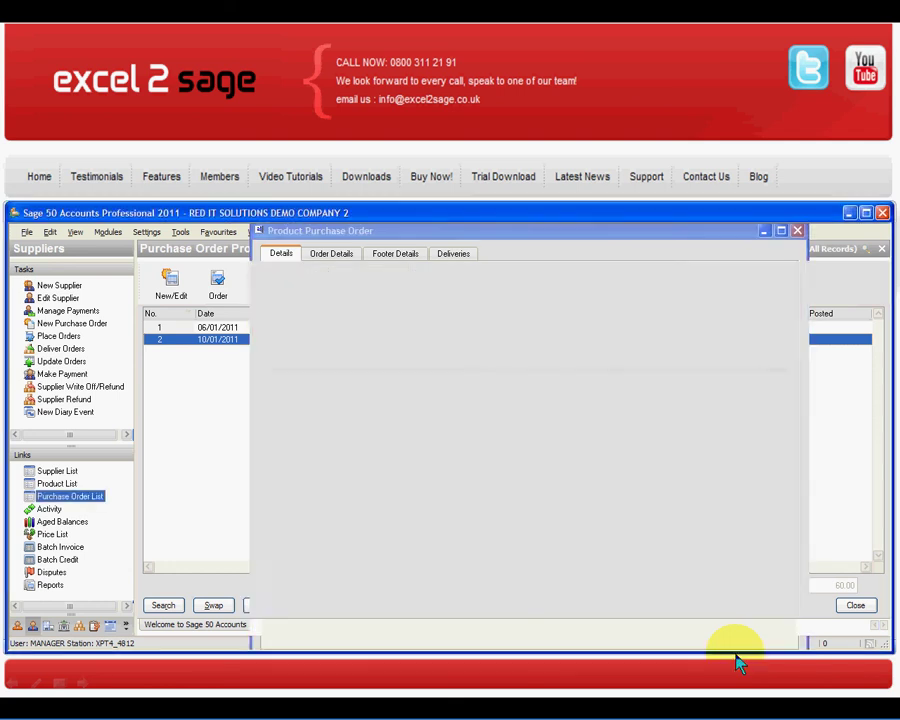